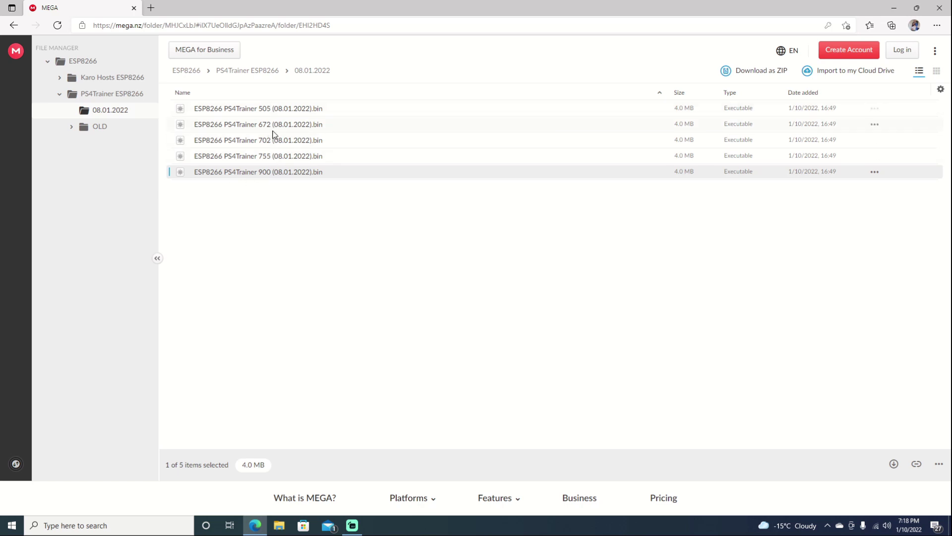
Download ESP8266 PS4Trainer 900 (08.01.2022).bin as a standard download and place the file beside the ESP8266 driver installer on the desktop.
left_click(875, 173)
mouse_move(845, 220)
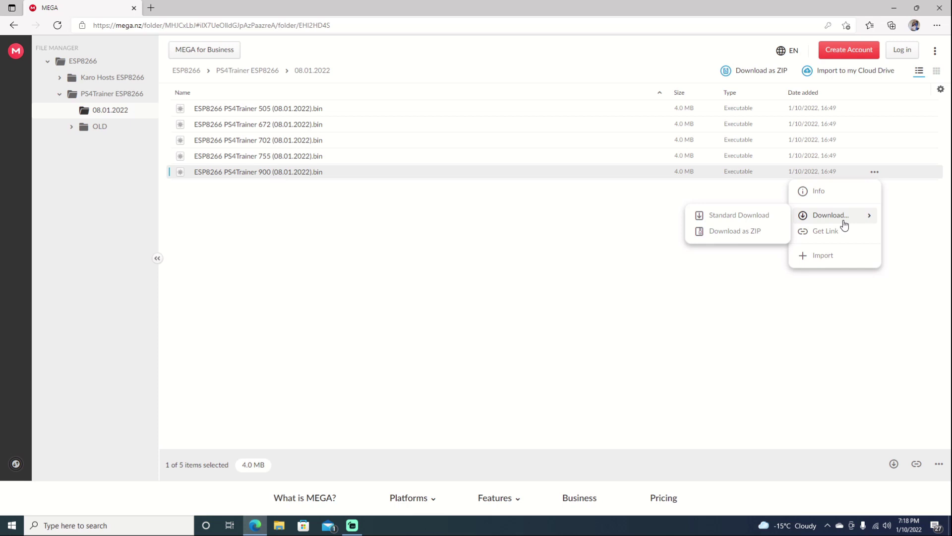
left_click(777, 217)
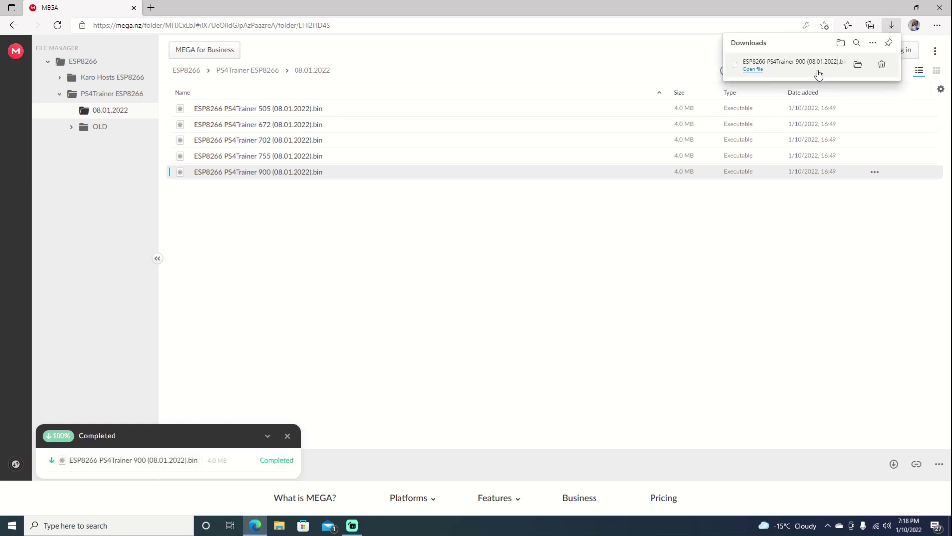
left_click(893, 10)
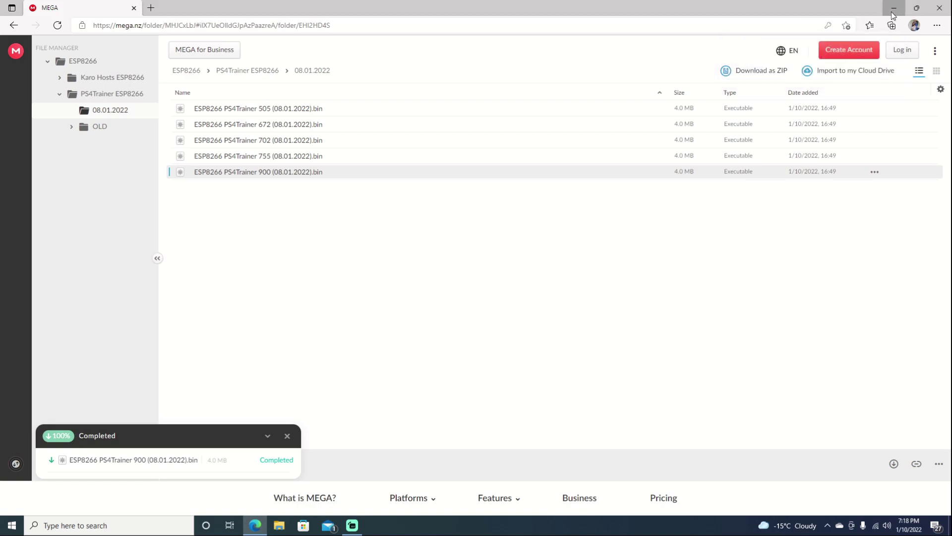
left_click(893, 10)
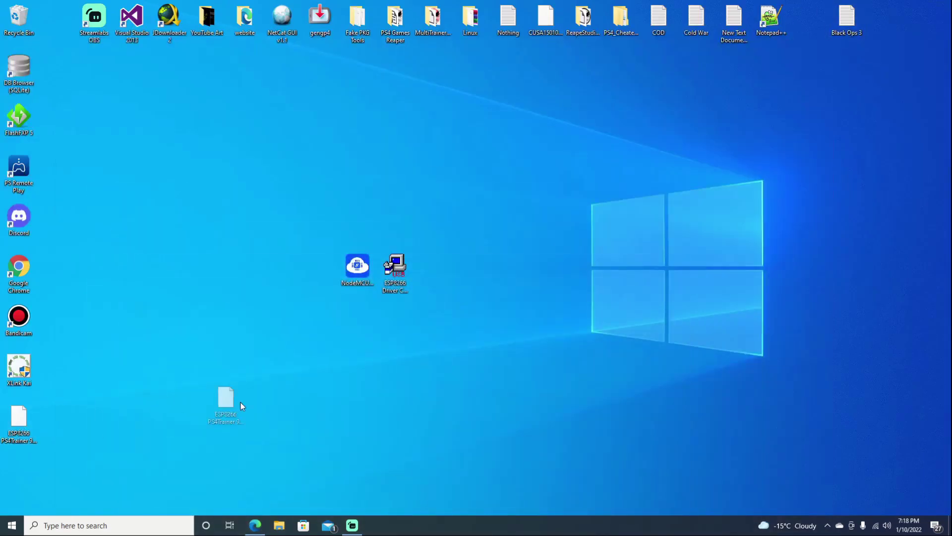
left_click_drag(439, 279, 439, 276)
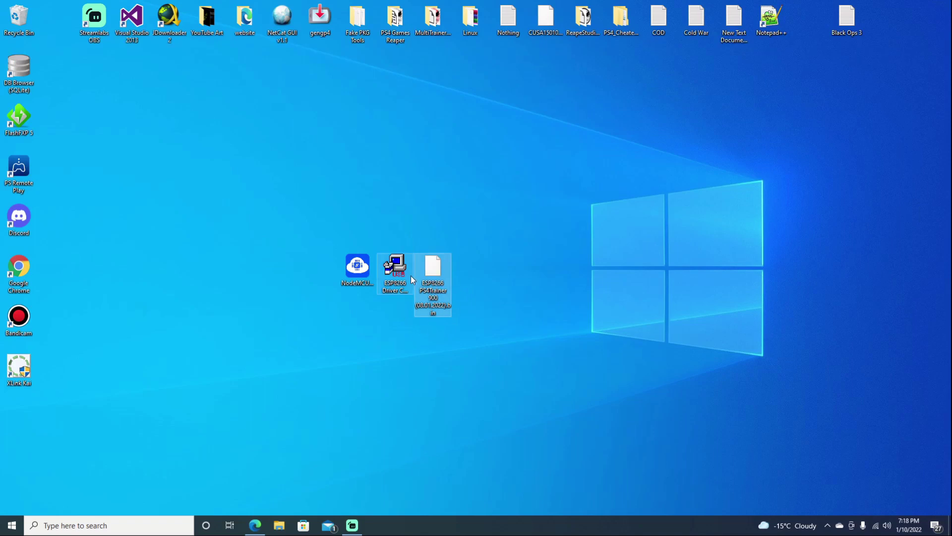
Install the CH341SER.INF USB serial driver with the ESP8266 driver setup on the desktop and close the installer.
double_click(396, 276)
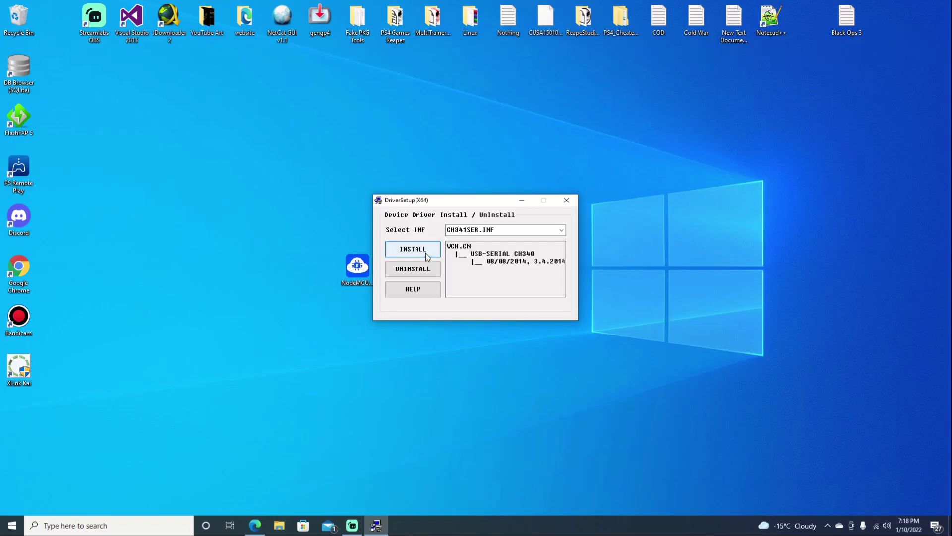
left_click(412, 249)
left_click(566, 200)
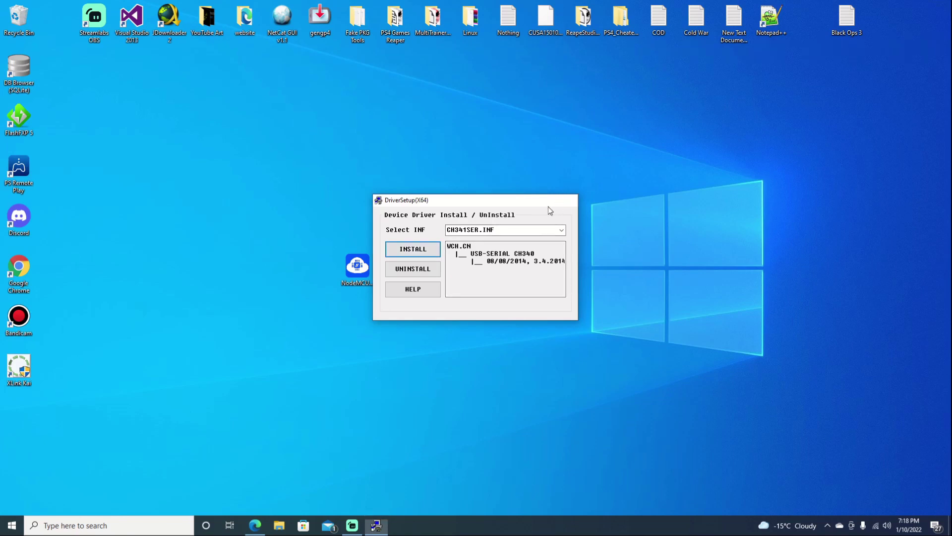
Launch NodeMCU PyFlasher from the desktop and set its serial port to COM4.
double_click(351, 264)
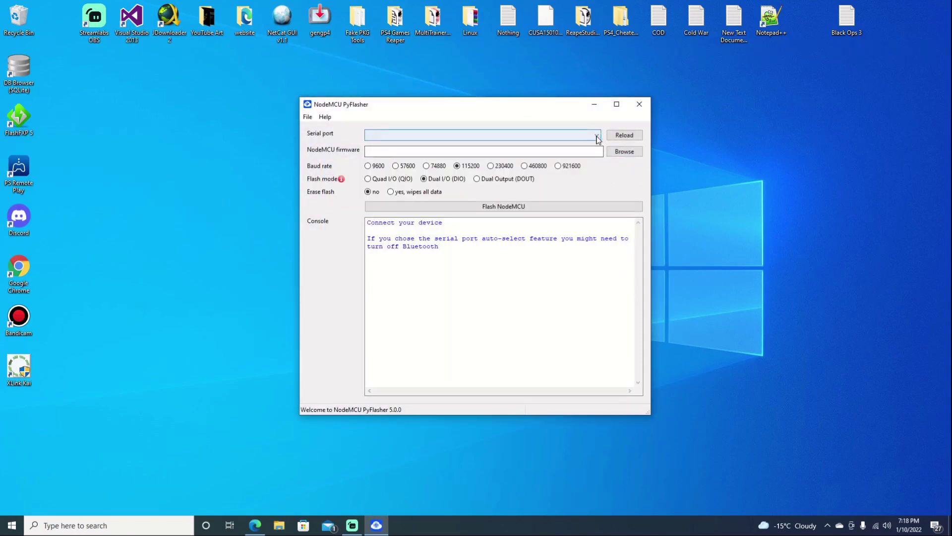
left_click(595, 135)
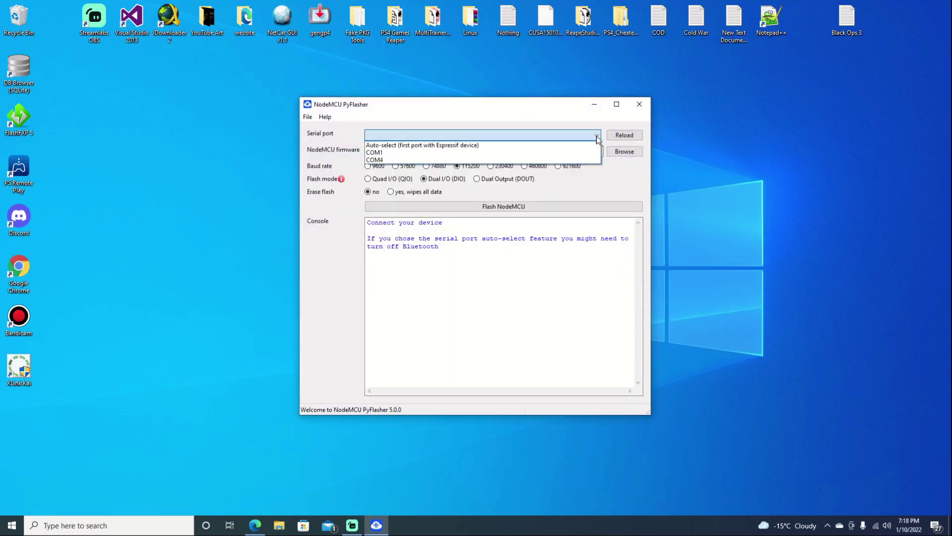
left_click(392, 159)
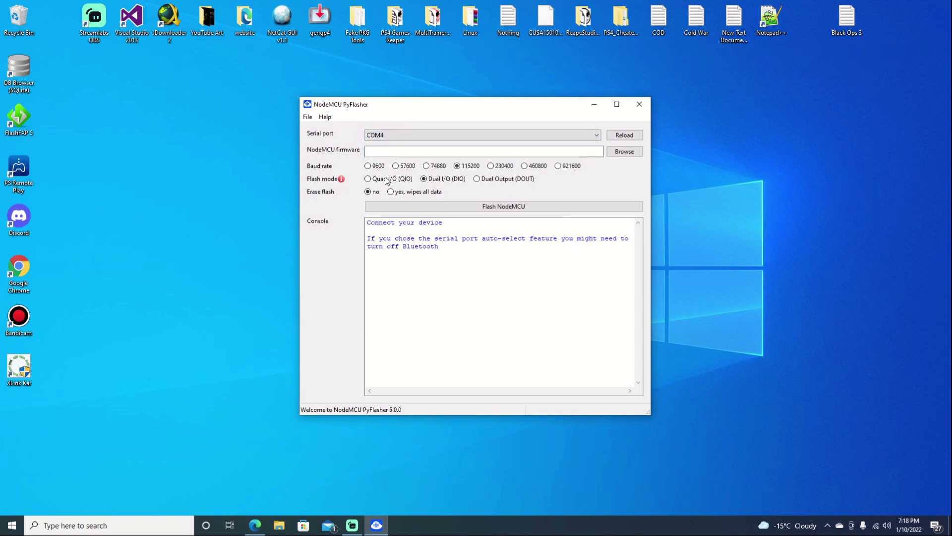
Check in Device Manager which COM port the USB-SERIAL CH340 device uses and close the system windows.
left_click(279, 525)
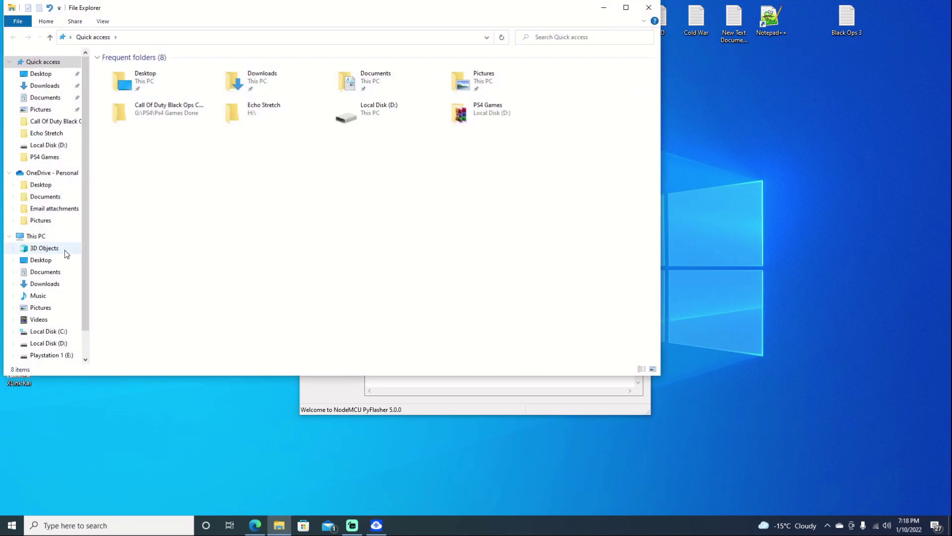
right_click(42, 242)
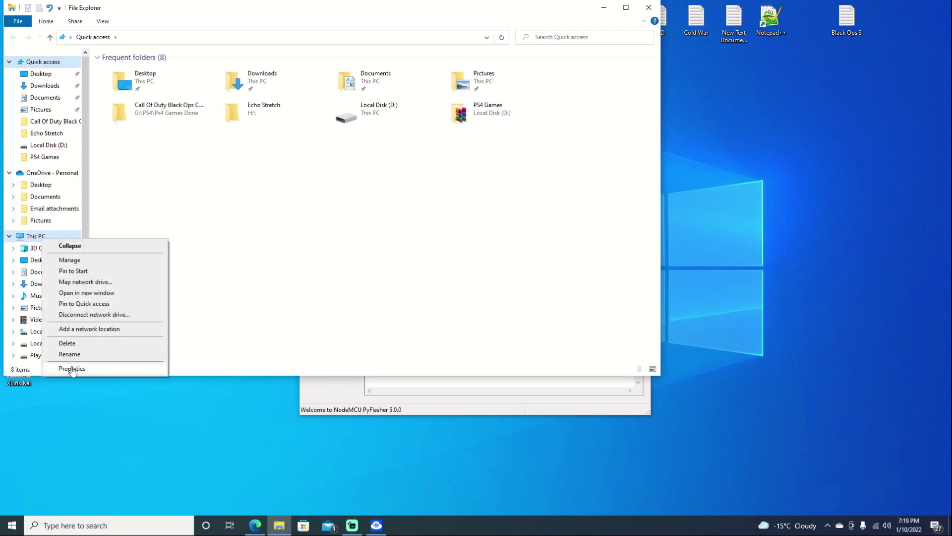
left_click(72, 368)
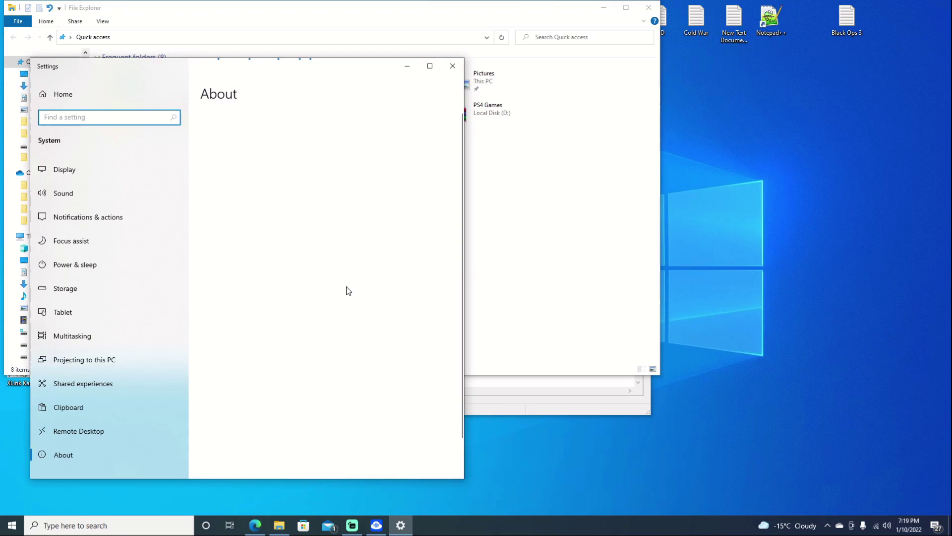
scroll(371, 298, "down", 5)
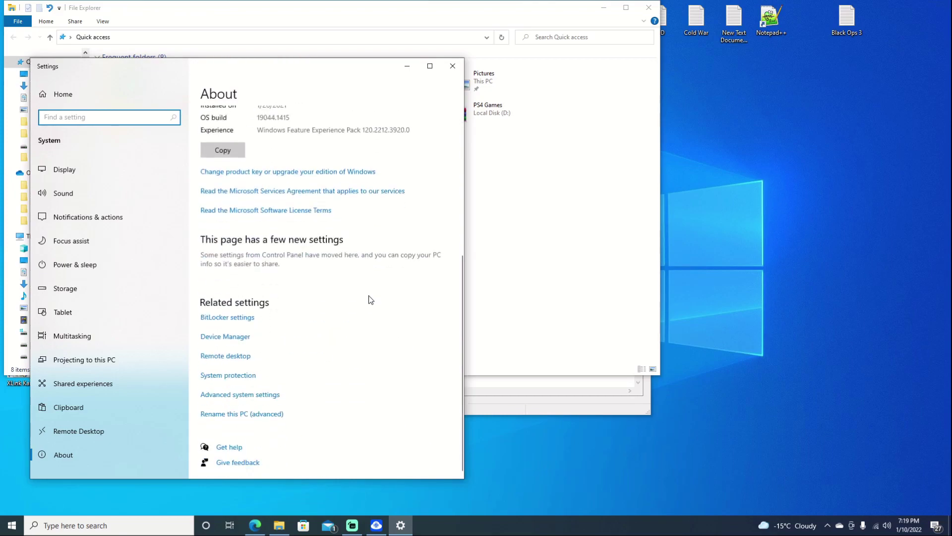
left_click(239, 338)
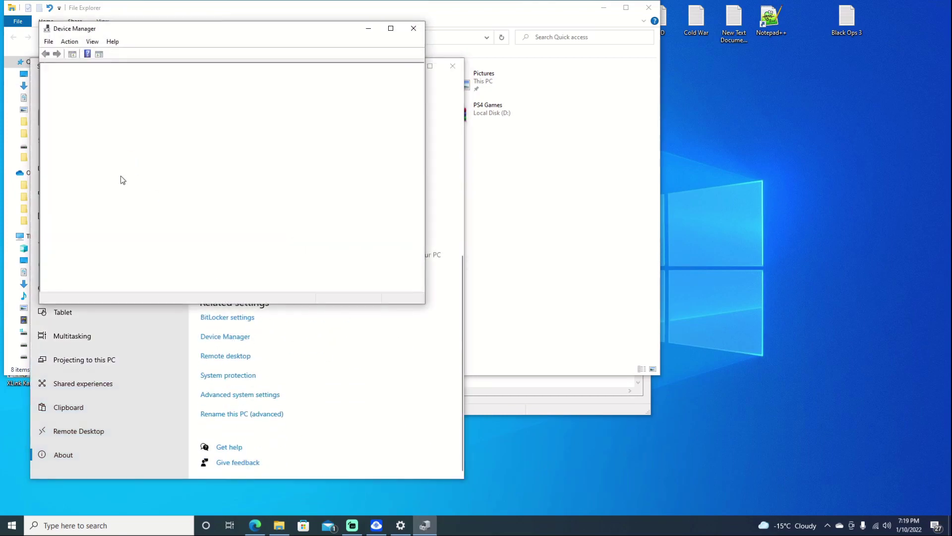
left_click(55, 220)
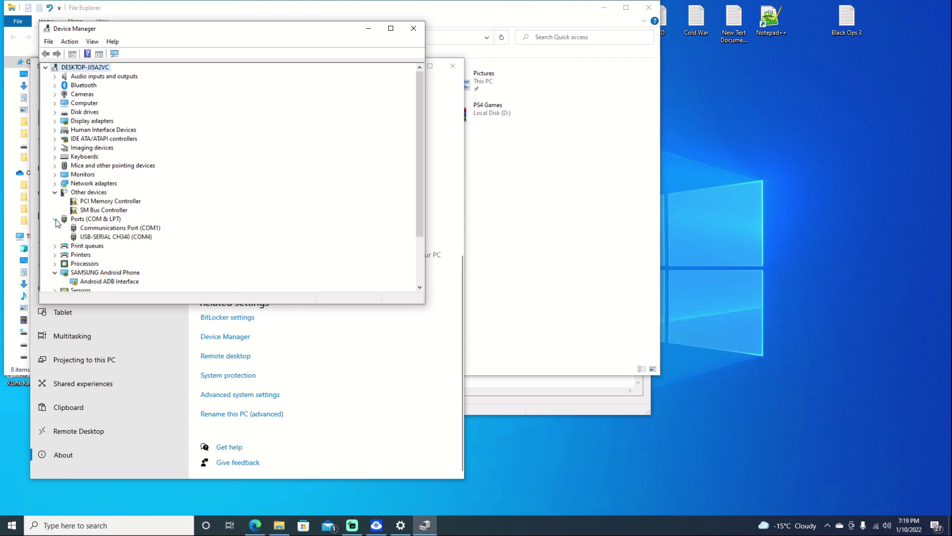
left_click(91, 237)
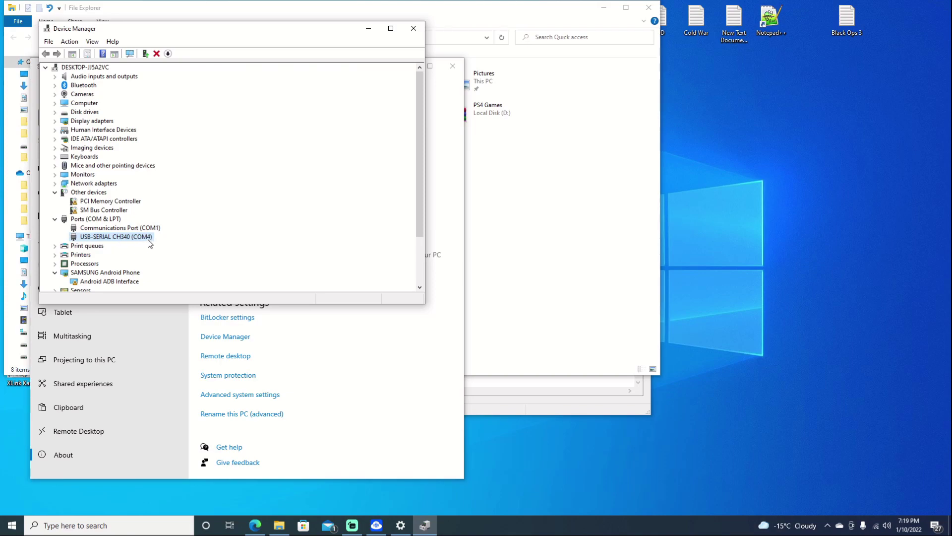
left_click(414, 28)
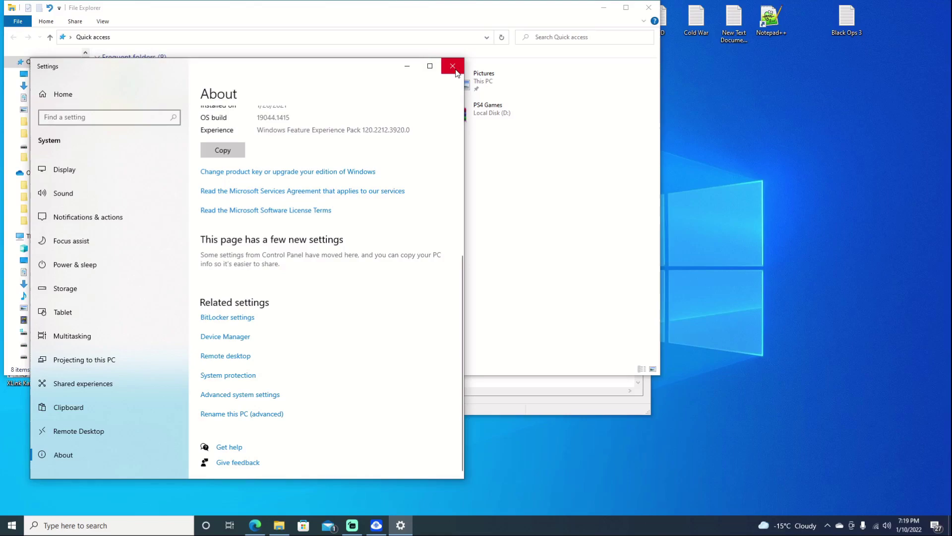
left_click(454, 70)
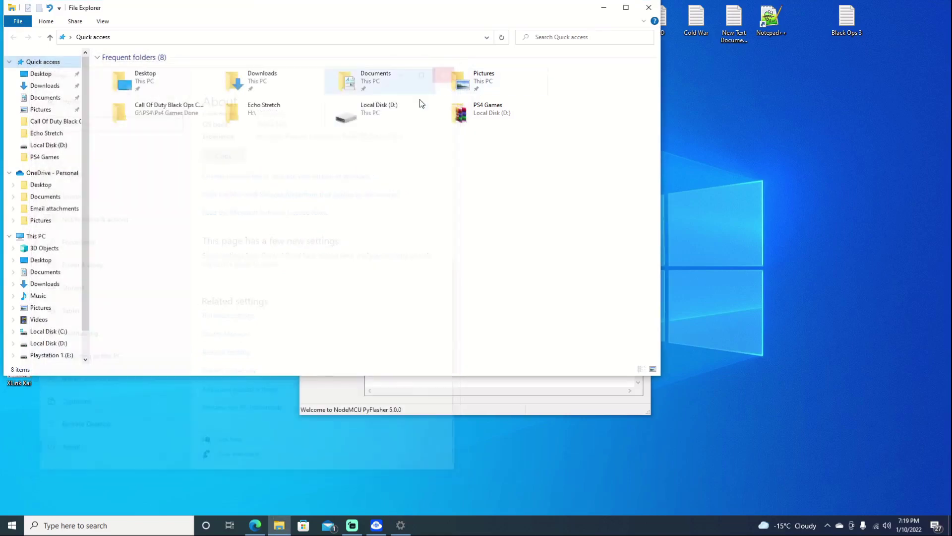
left_click(649, 7)
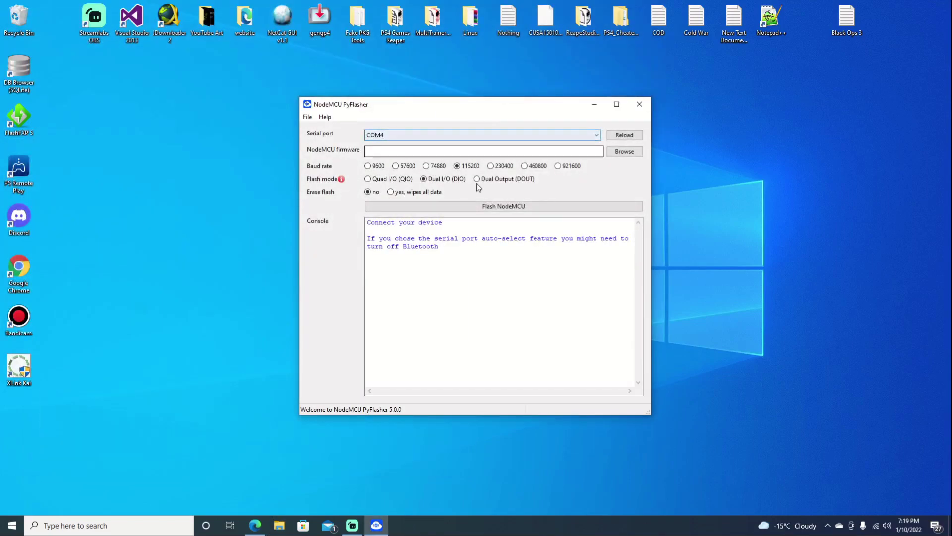
Load ESP8266 PS4Trainer 900 (08.01.2022).bin from the desktop as firmware and flash the NodeMCU with the option to wipe all data.
left_click(622, 153)
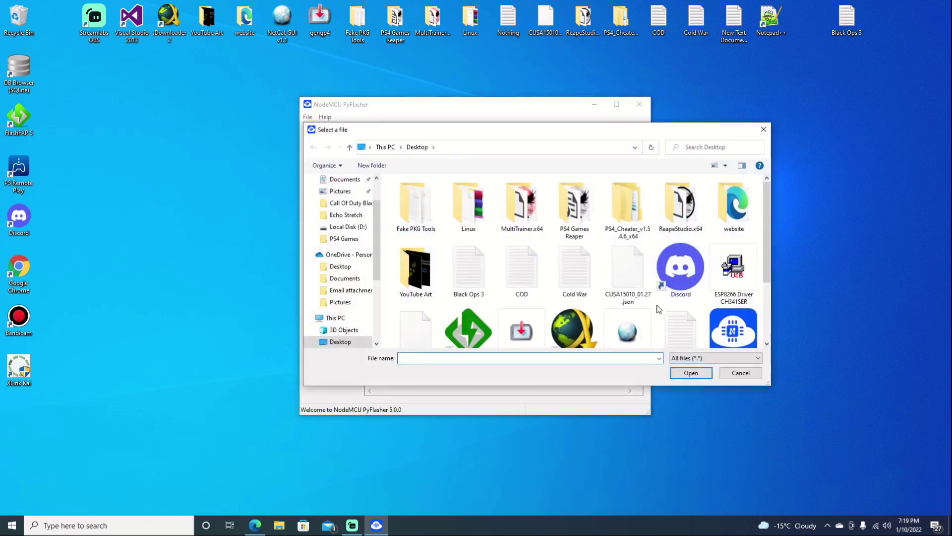
scroll(659, 308, "down", 2)
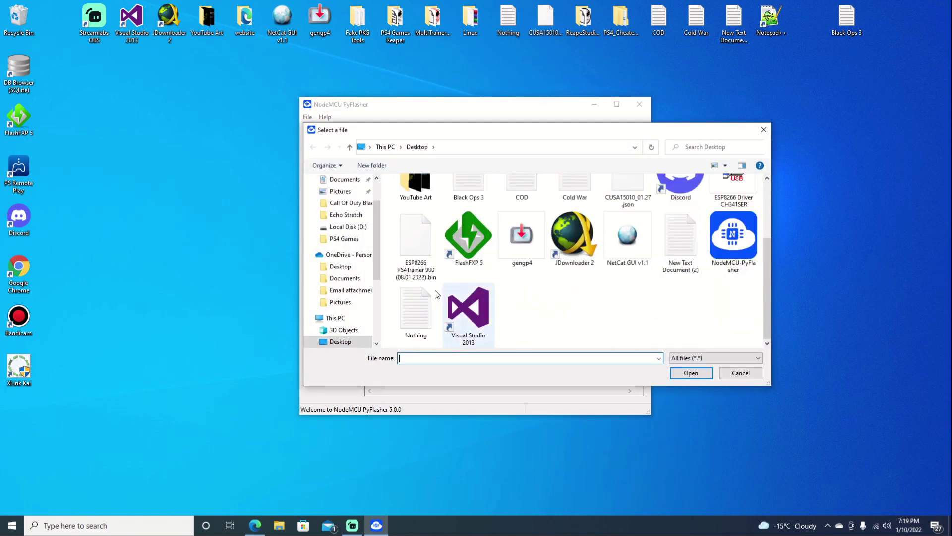
left_click(418, 251)
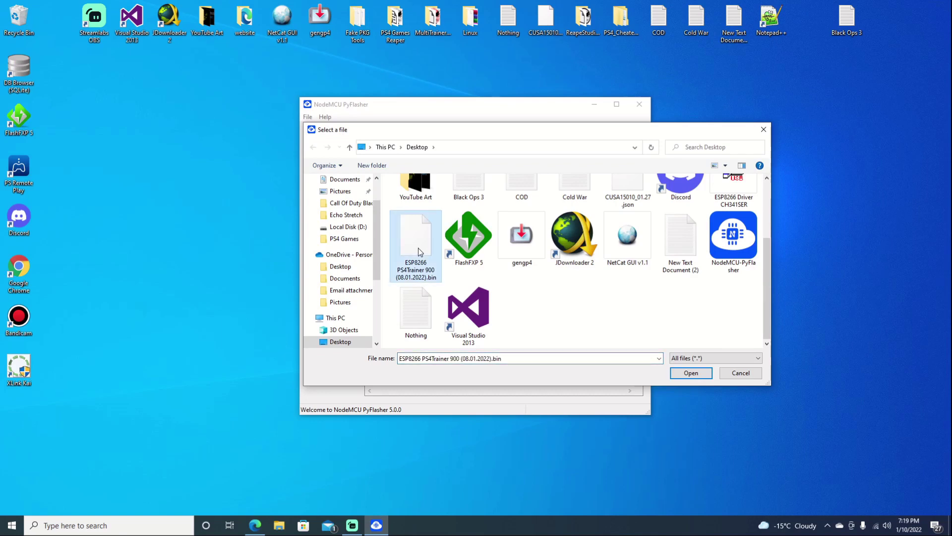
double_click(418, 248)
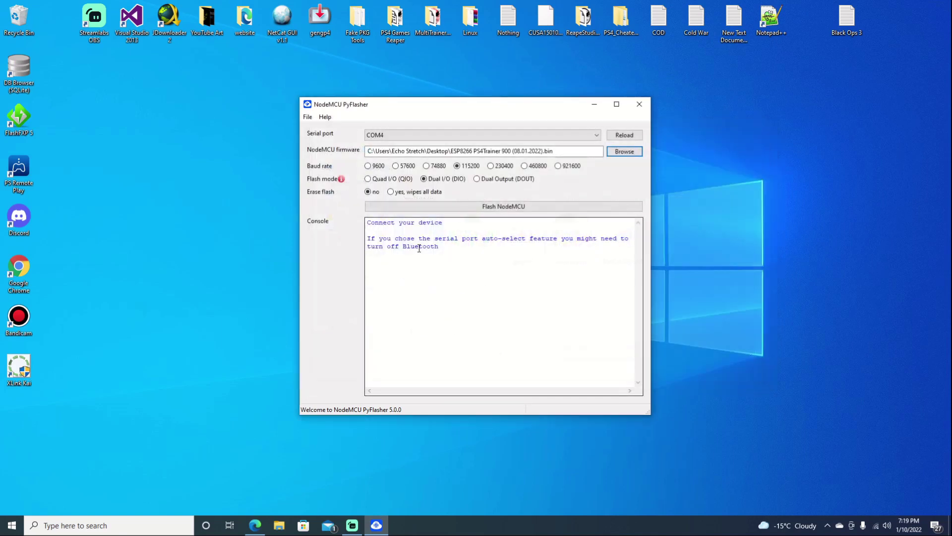
left_click(391, 192)
left_click(500, 209)
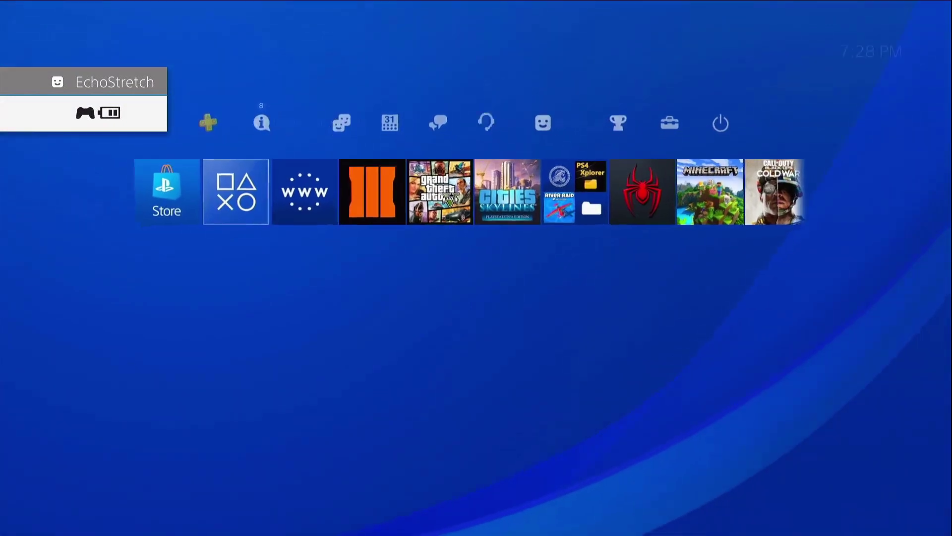
Switch to the PS4 home screen and open the Network section of its Settings.
key("Up")
key("Right")
key("Right")
key("Right")
key("Right")
key("Right")
key("Right")
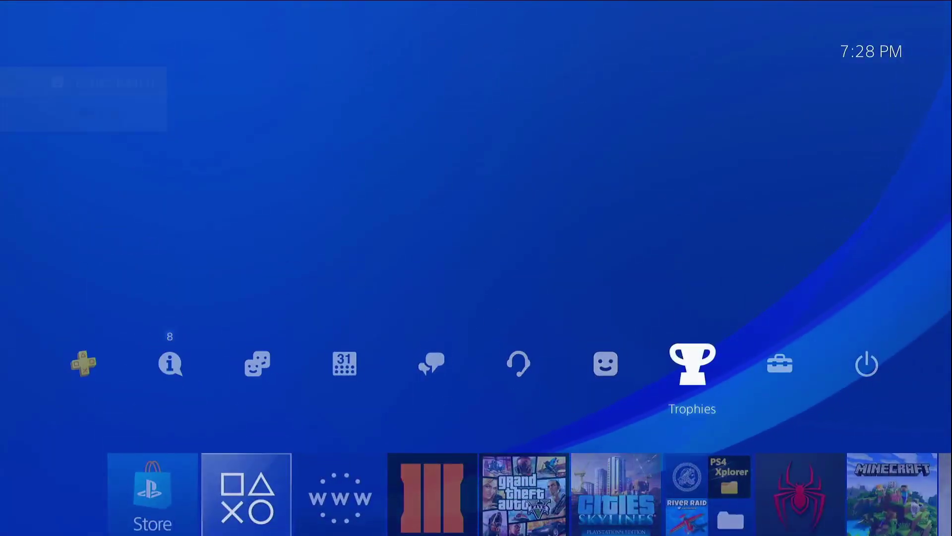
key("Right")
key("Return")
key("Down")
key("Down")
key("Down")
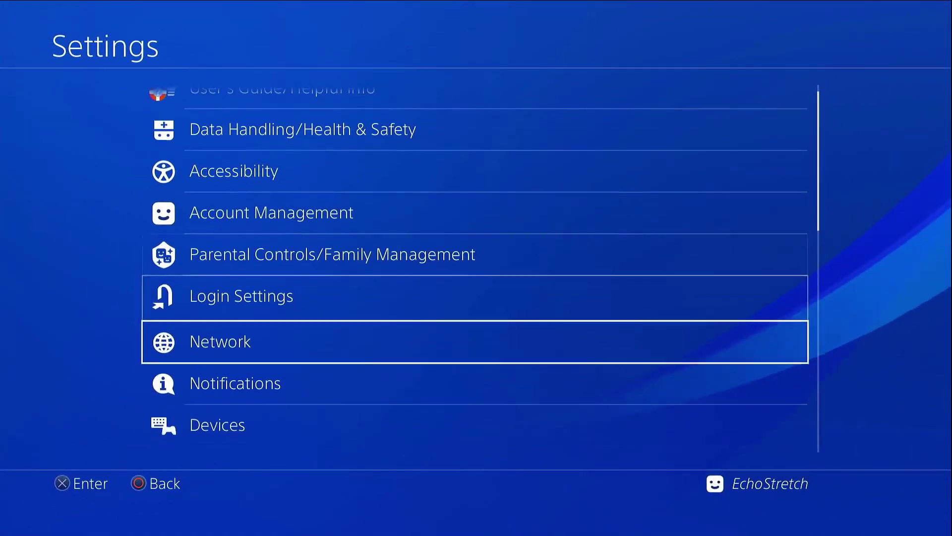
key("Return")
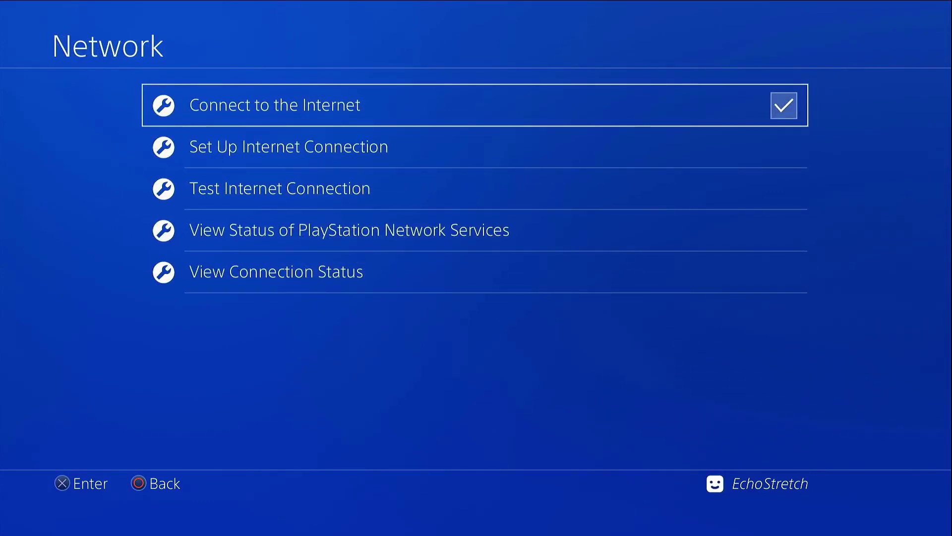
Start a custom Wi-Fi setup of the Internet connection and choose the Karo network.
key("Down")
key("Return")
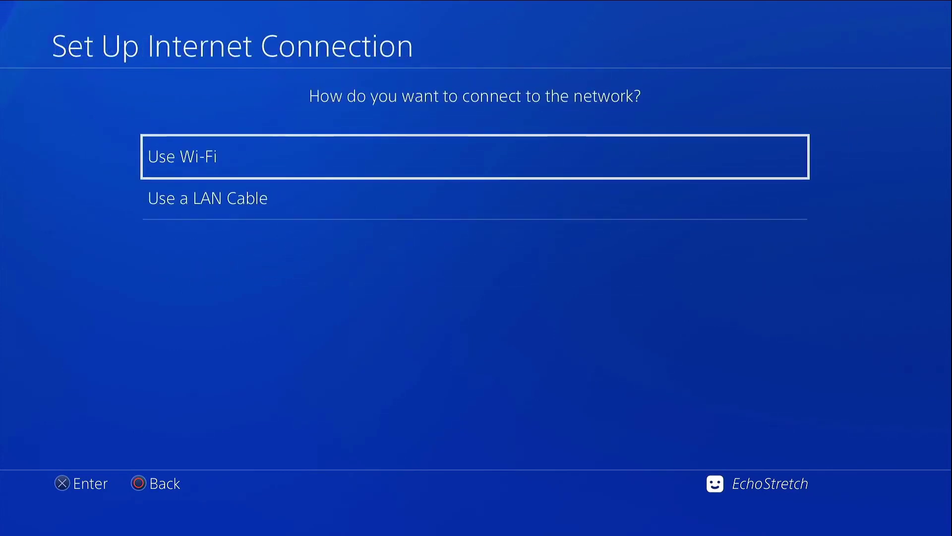
key("Return")
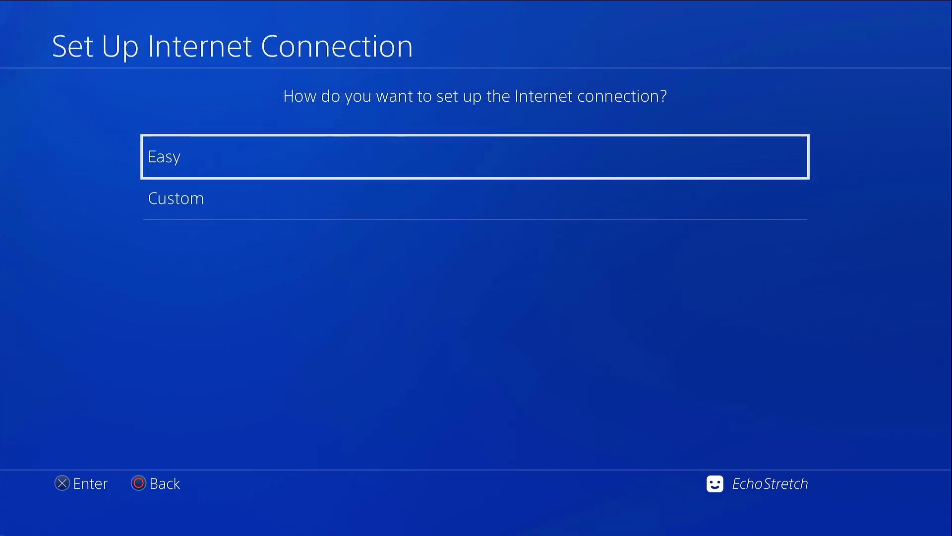
key("Return")
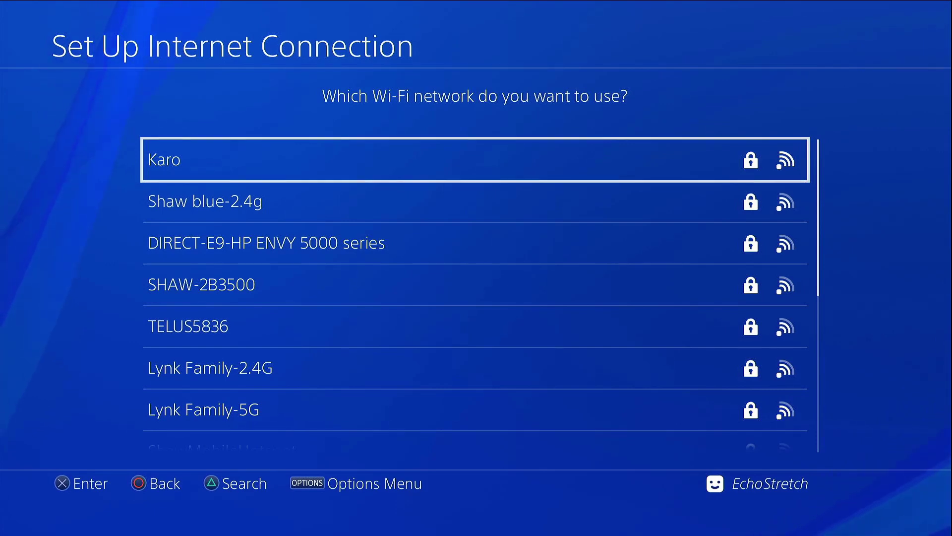
key("Return")
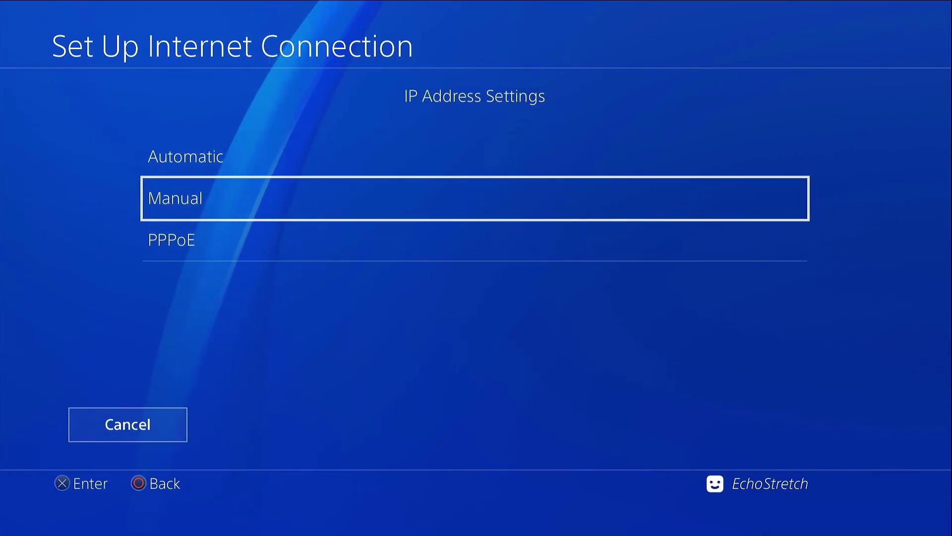
Set the IP address settings to Automatic and the DHCP host name to Do Not Specify.
key("Up")
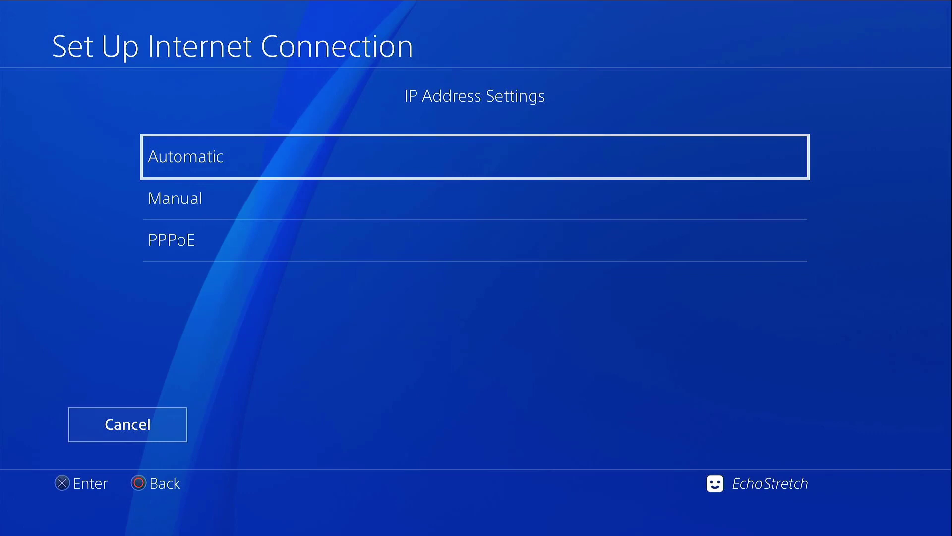
key("Return")
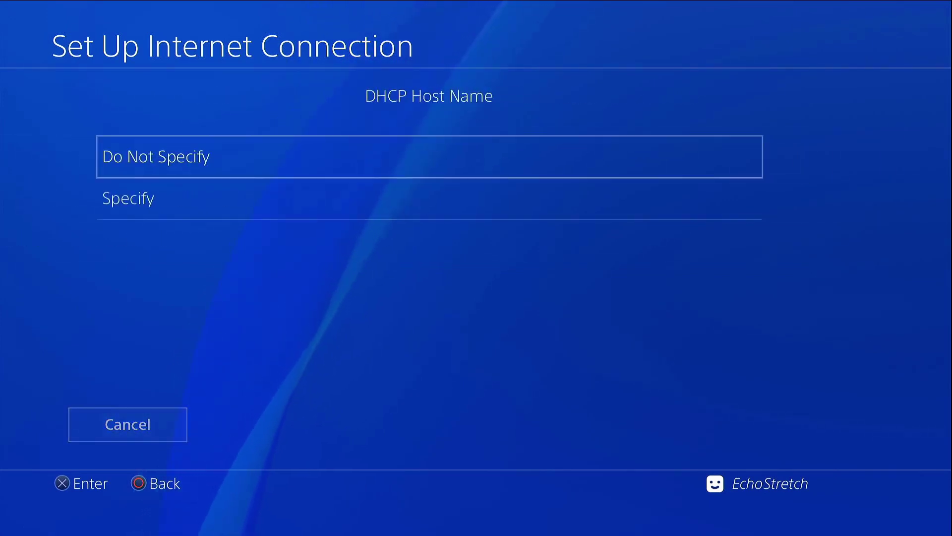
key("Return")
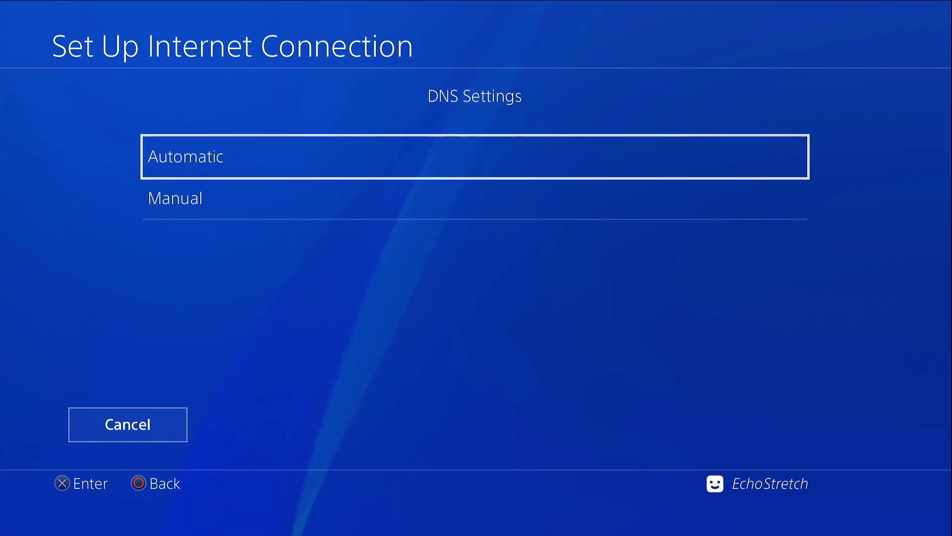
Set the DNS and MTU settings to Automatic, choose Do Not Use for the proxy server, and leave the connection setup.
key("Return")
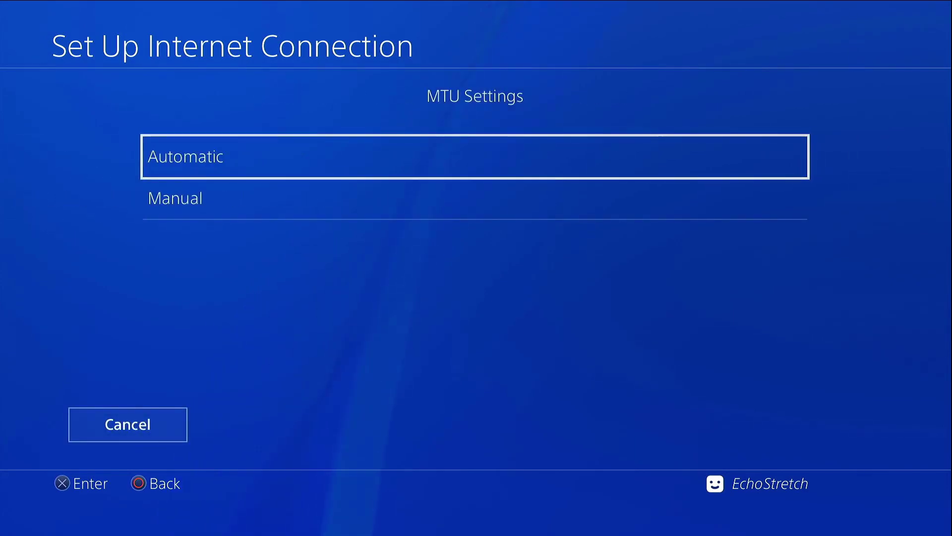
key("Return")
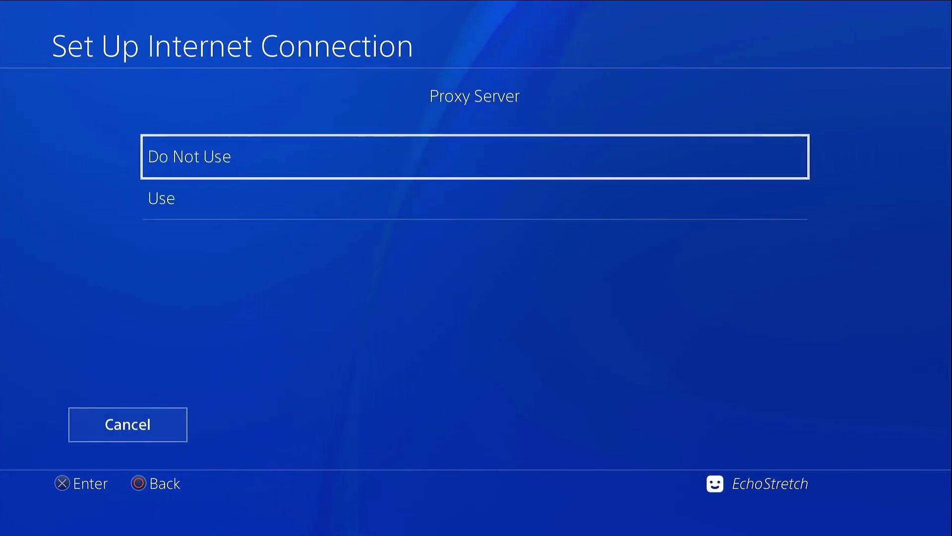
key("Return")
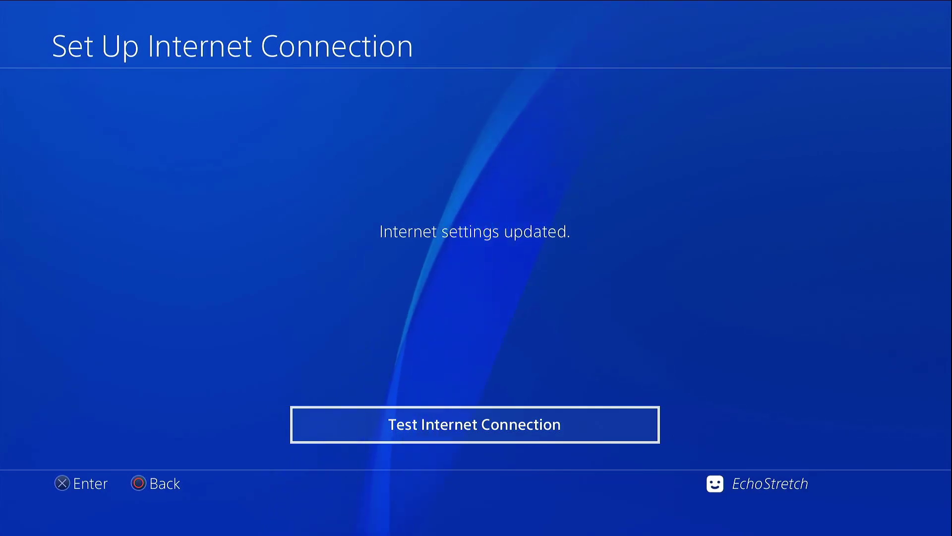
key("Escape")
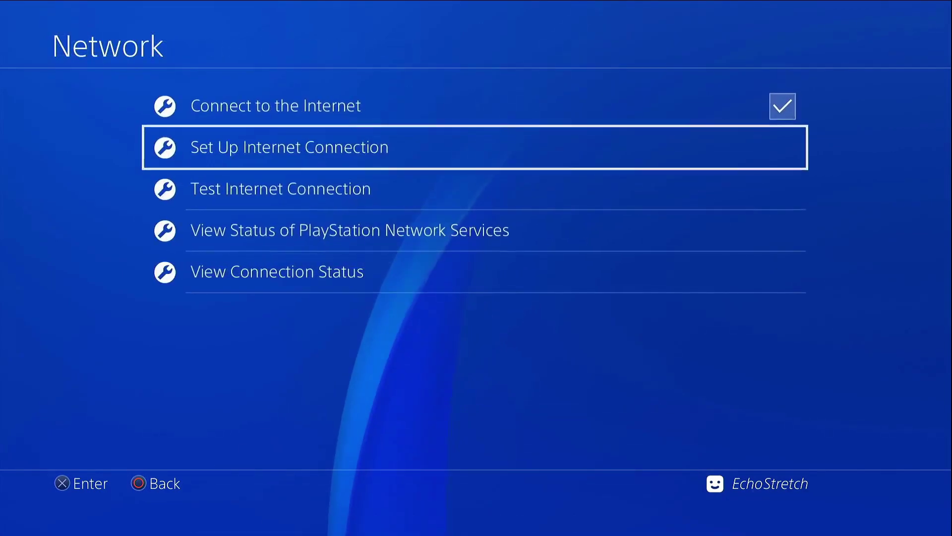
Return to the main Settings list and open User's Guide/Helpful Info.
key("Escape")
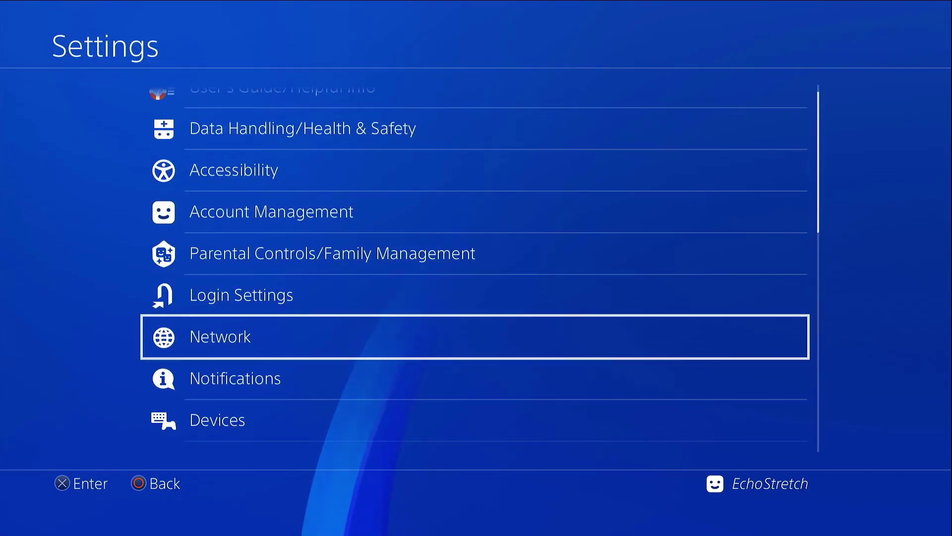
key("Up")
key("Up")
key("Up")
key("Up")
key("Up")
key("Up")
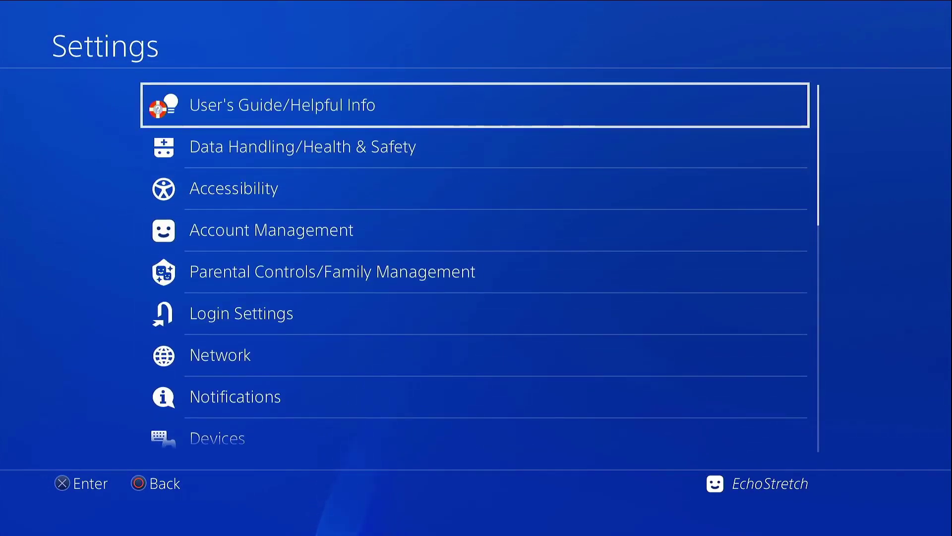
key("Return")
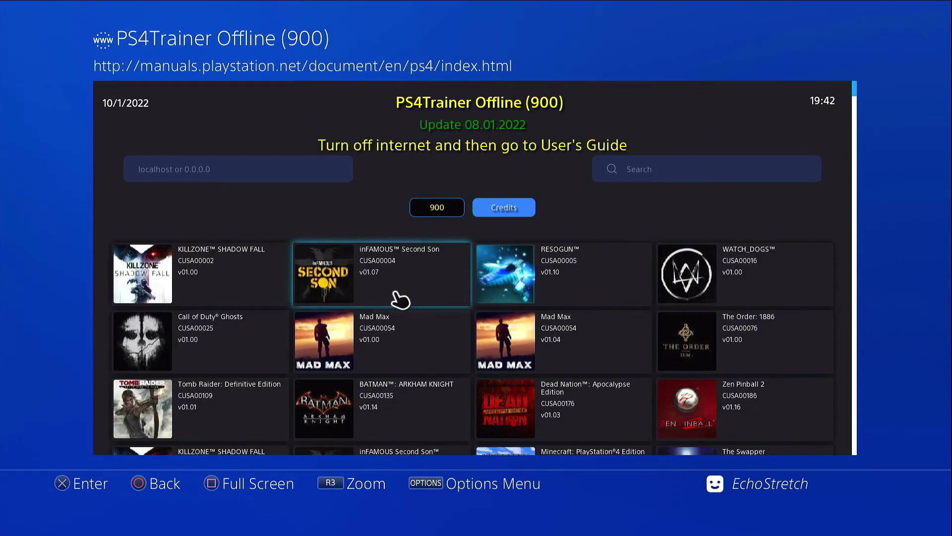
Open the 900 page of PS4Trainer Offline and load the GoldHenV2b2 payload, acknowledging the dialogs.
left_click(438, 208)
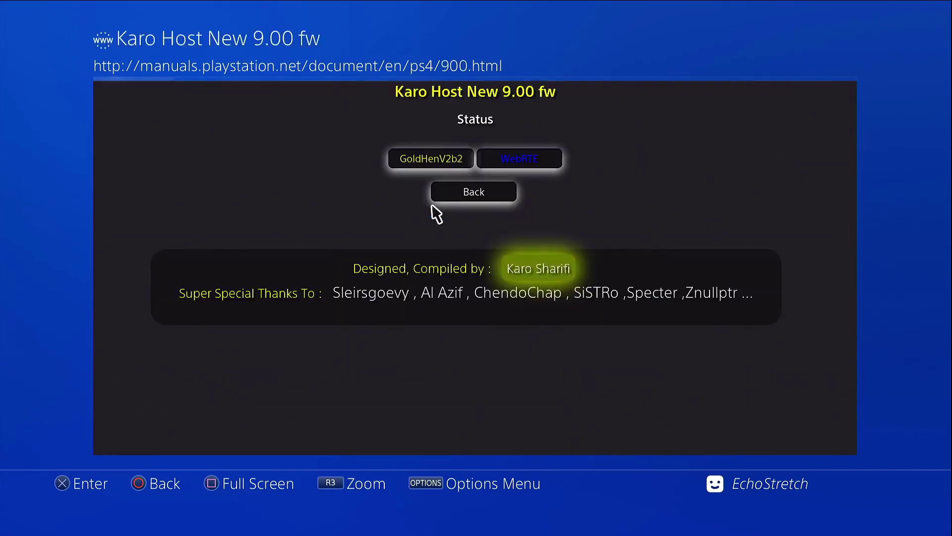
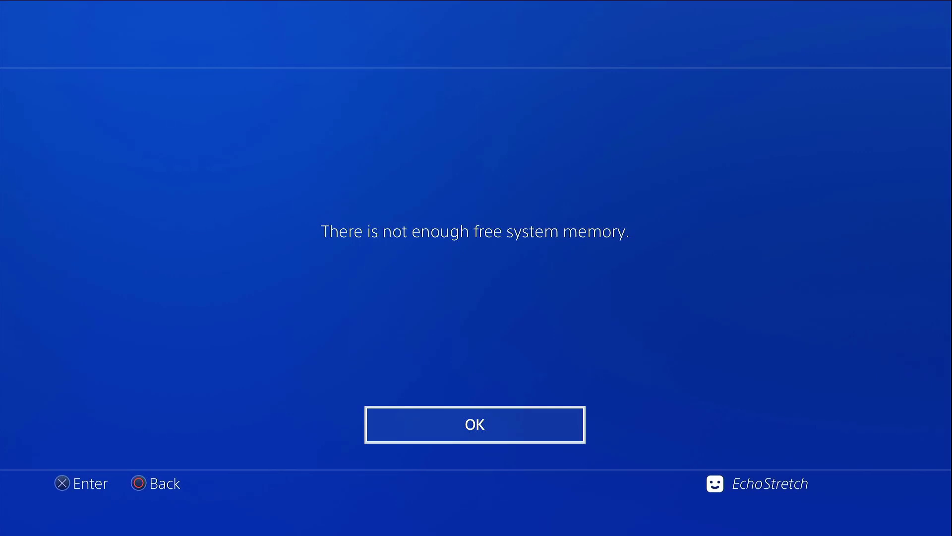
key("Return")
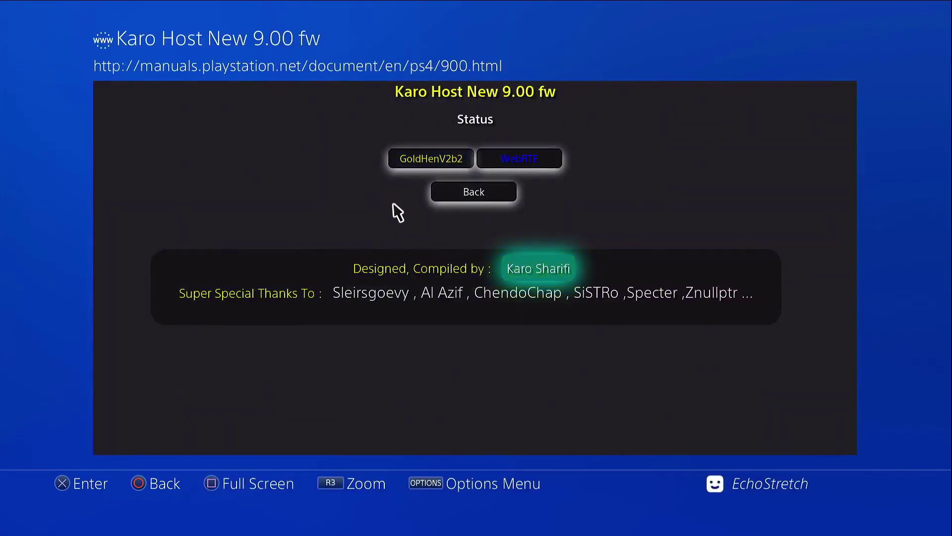
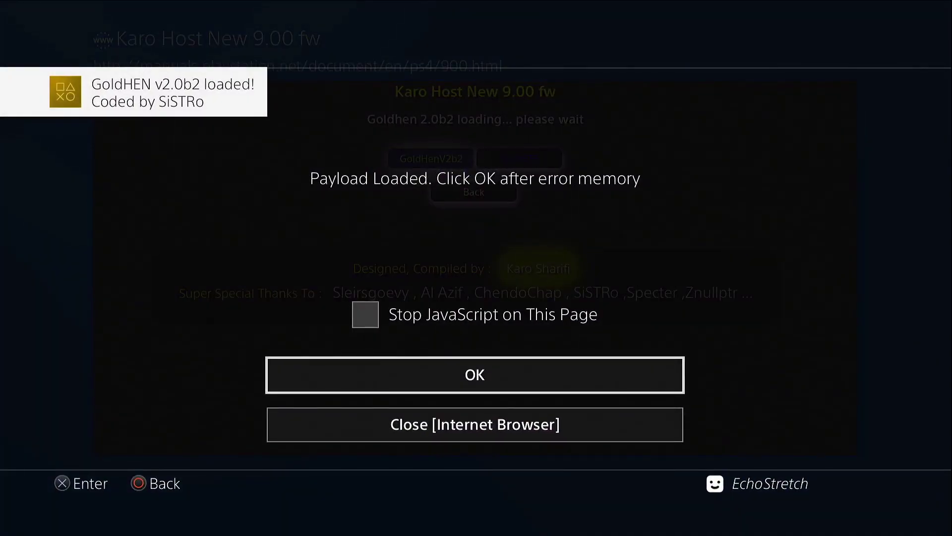
key("Return")
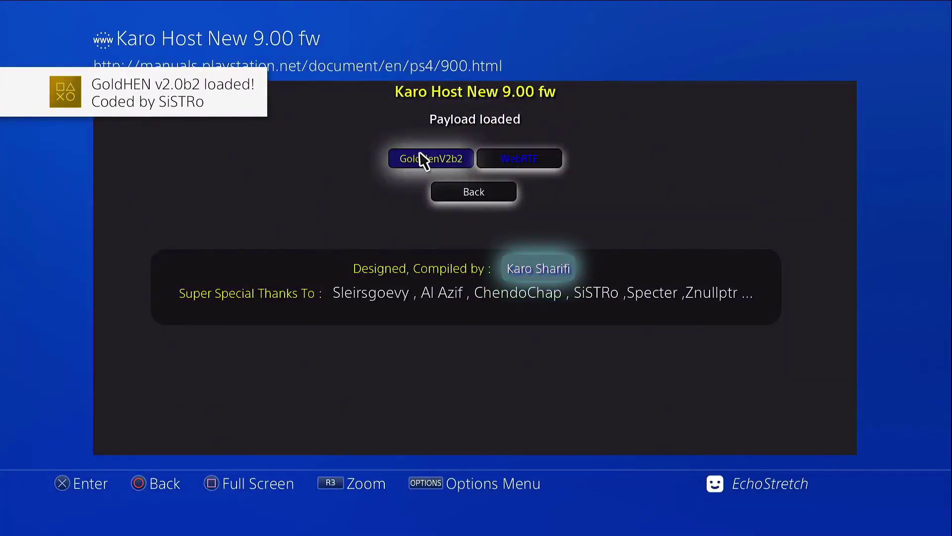
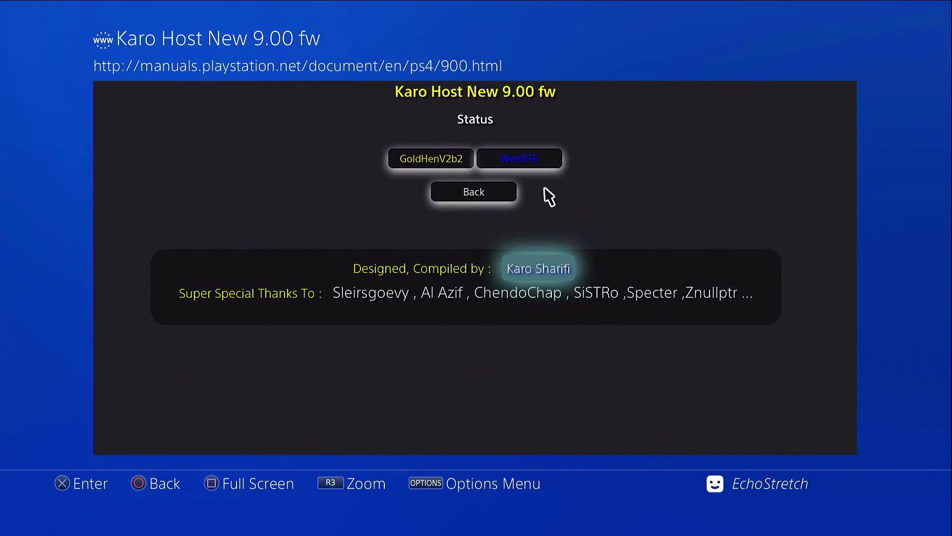
Load the WebRTE payload on the Karo Host page and acknowledge the dialogs.
left_click(527, 170)
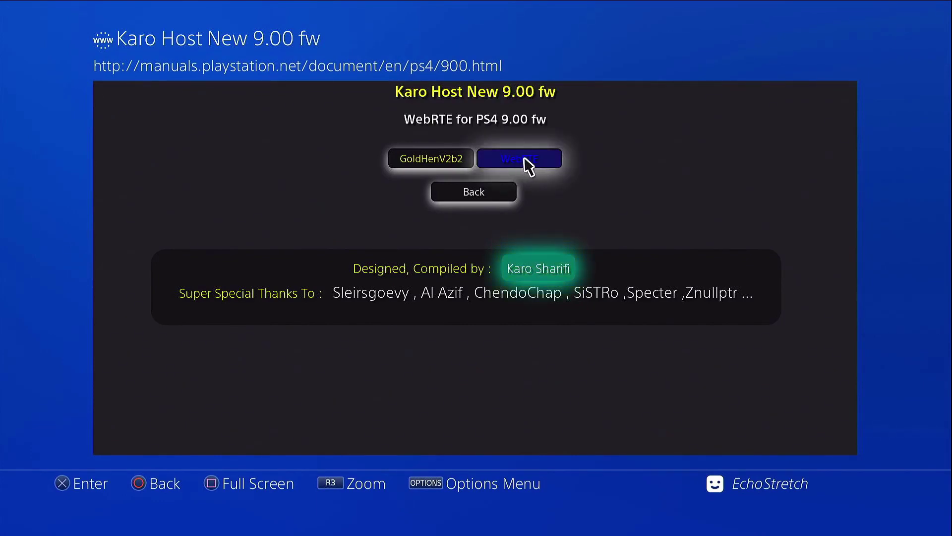
left_click(528, 164)
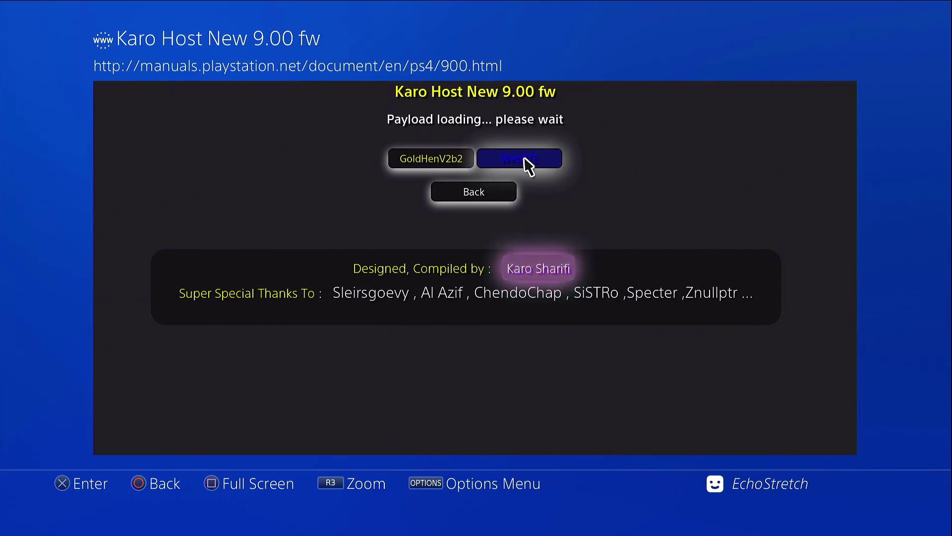
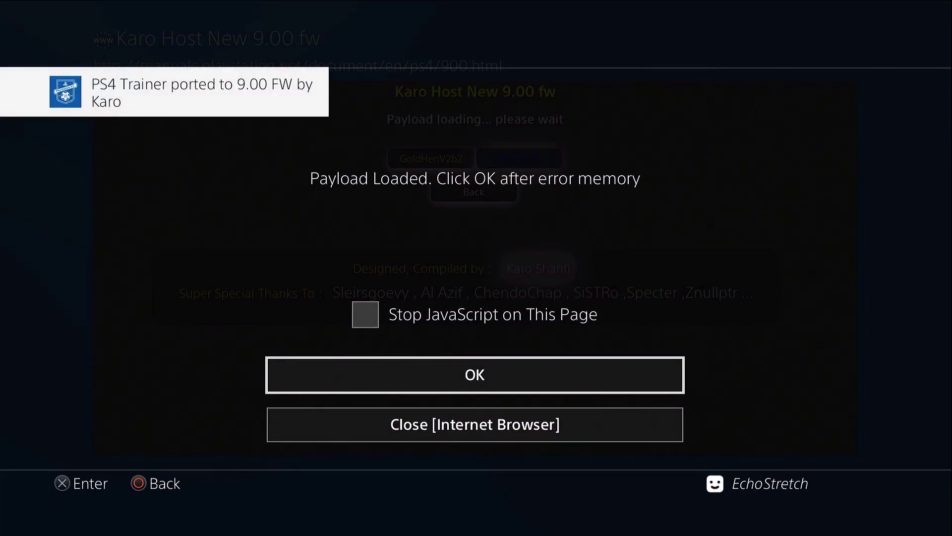
key("Return")
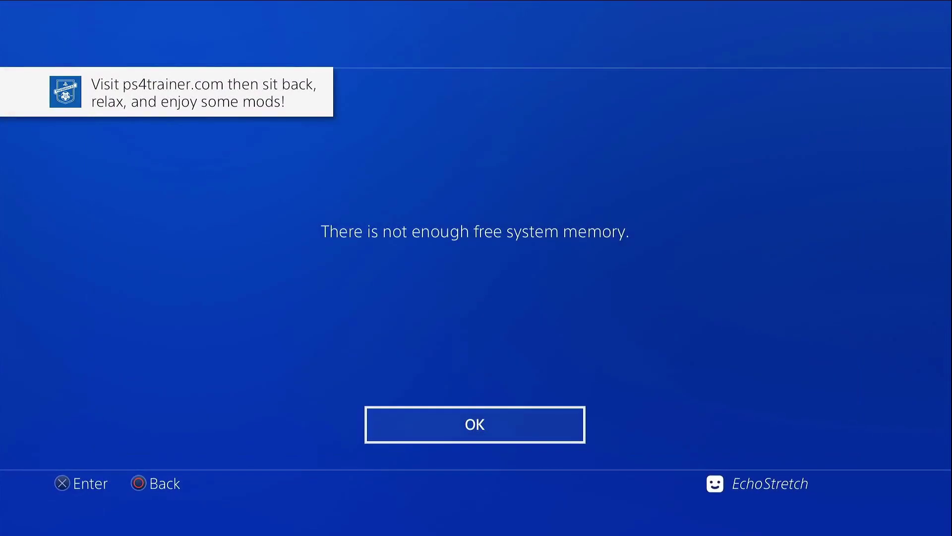
key("Return")
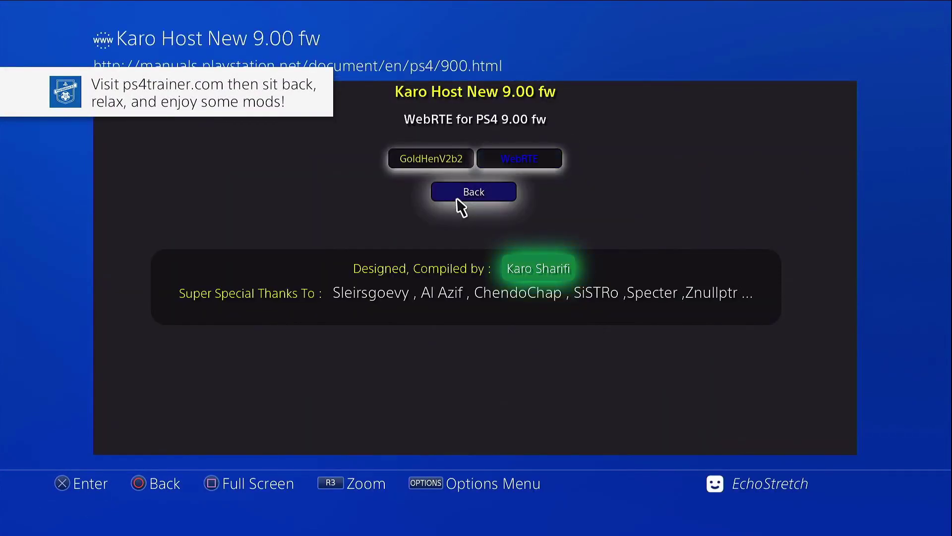
Return to the trainer list, open the Call of Duty: Black Ops Cold War trainer, and enable Infinite Health, Infinite Money and Infinite Ammo.
left_click(457, 200)
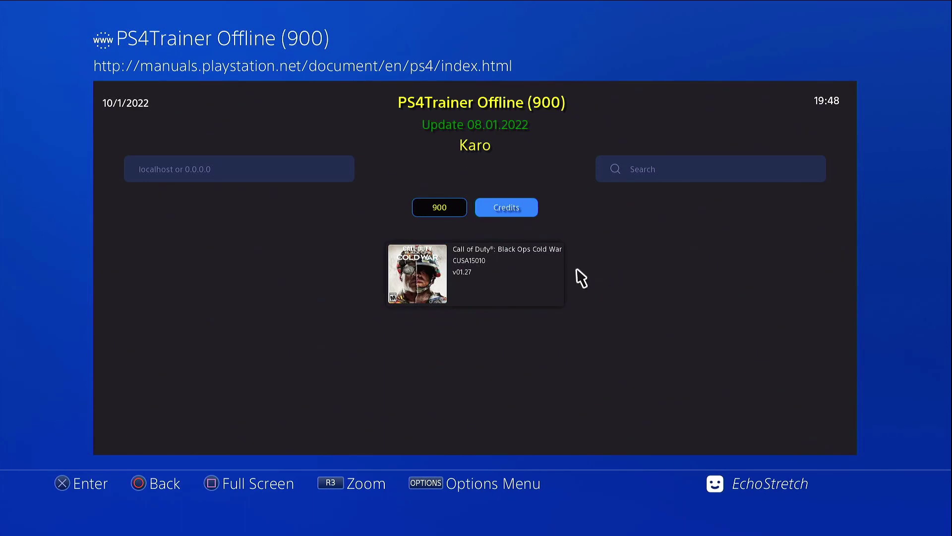
left_click(513, 281)
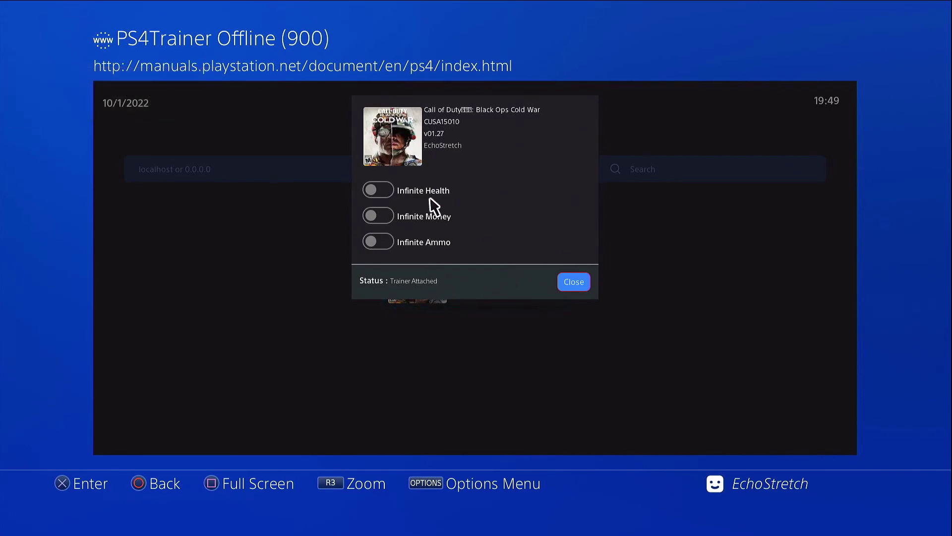
left_click(379, 194)
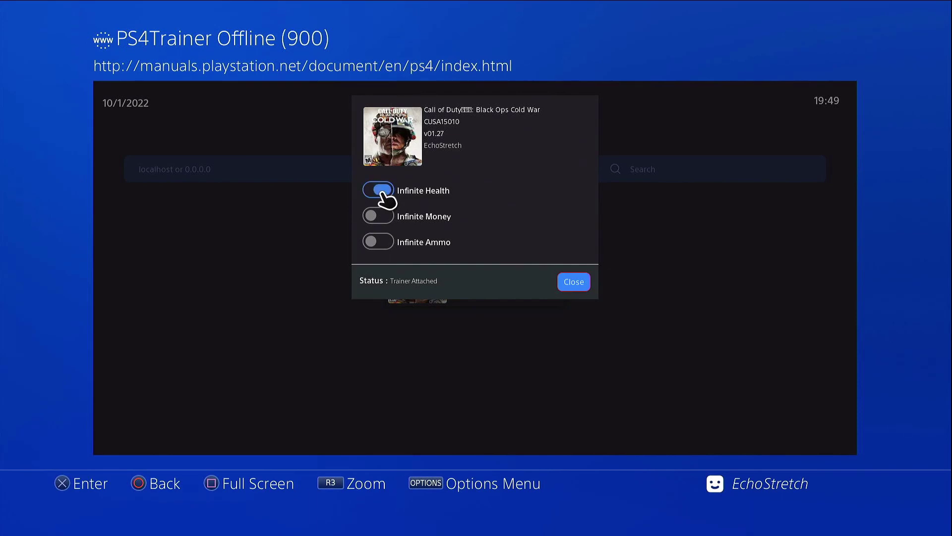
left_click(388, 223)
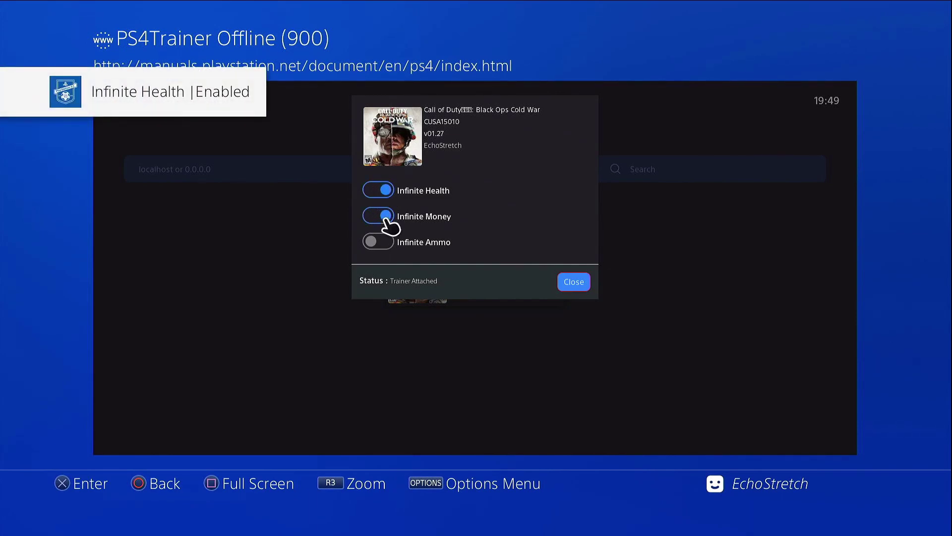
left_click(390, 248)
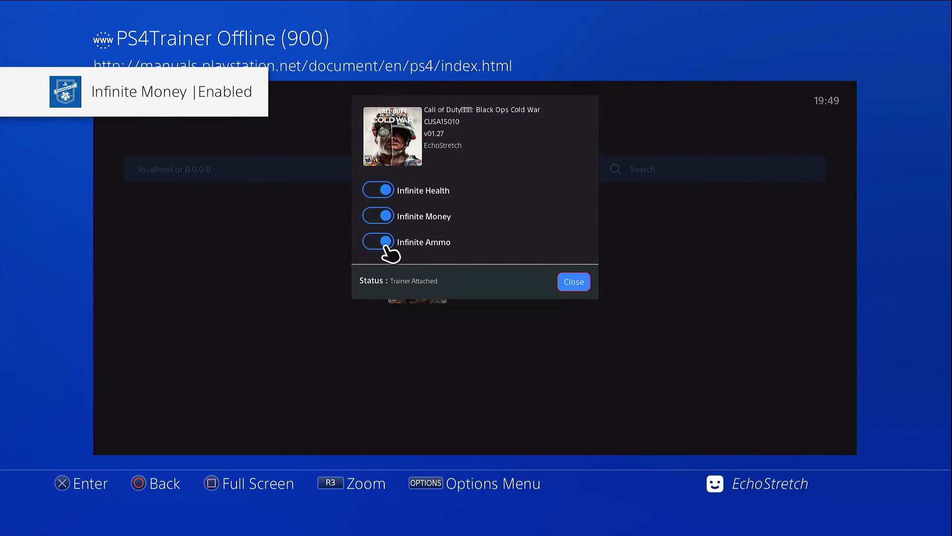
Switch from the browser to the paused Black Ops Cold War match and resume play.
key("Escape")
key("Right")
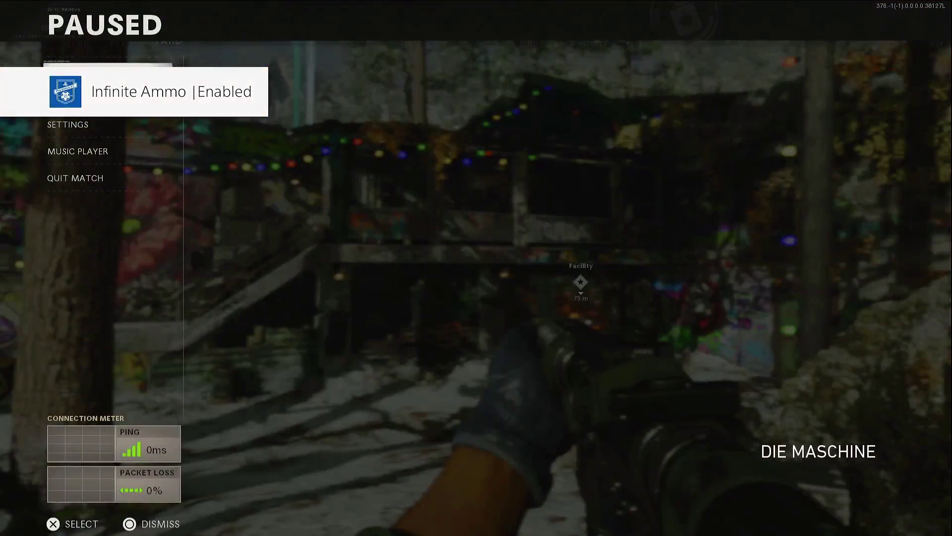
key("Escape")
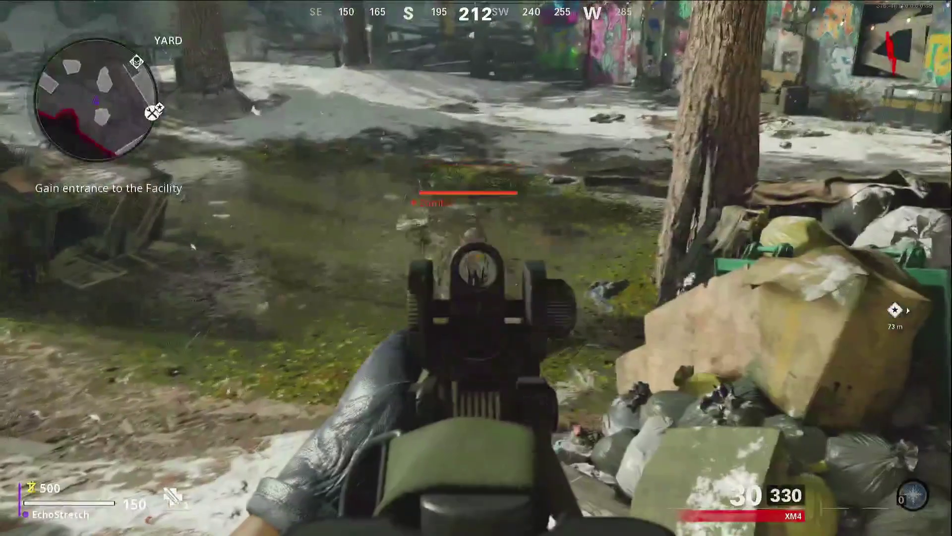
Shoot the zombie in the Yard and move around to check the effect of the enabled cheats.
left_click(476, 268)
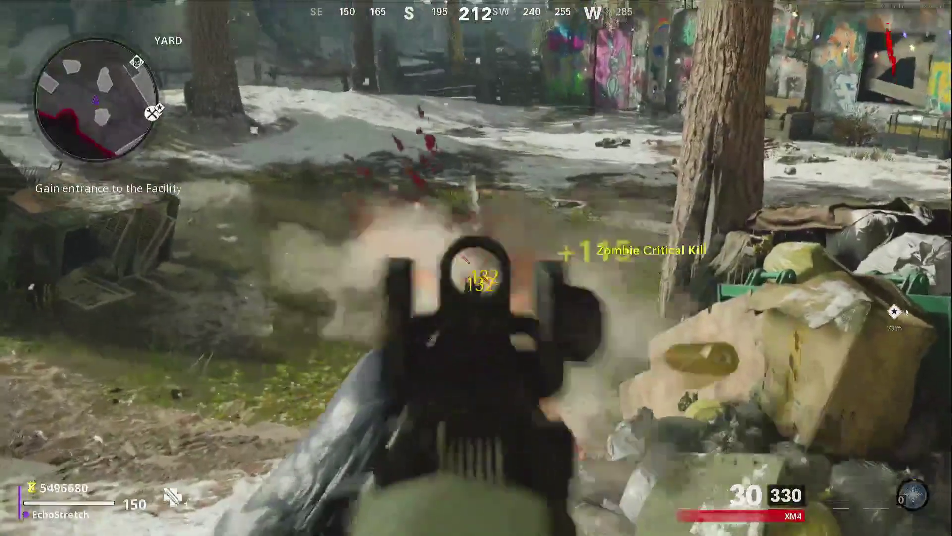
key("w")
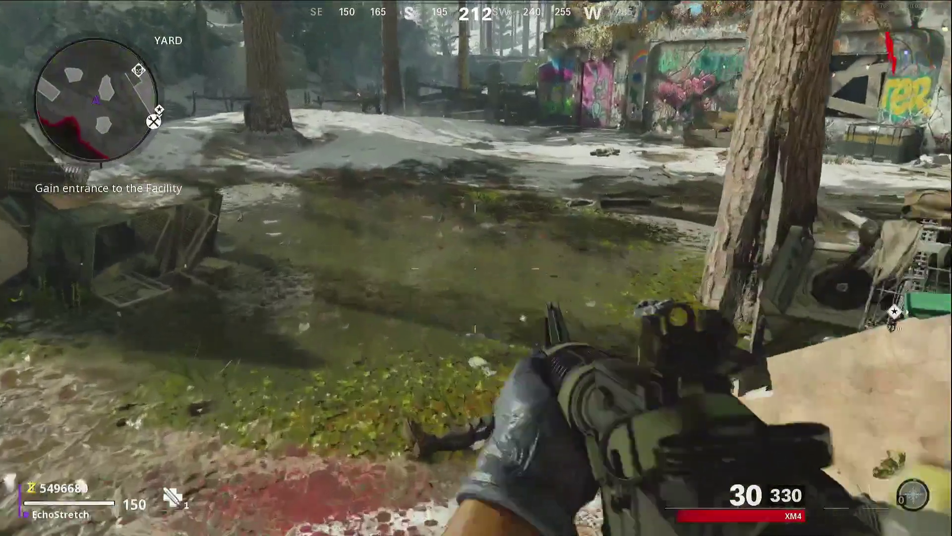
key("w")
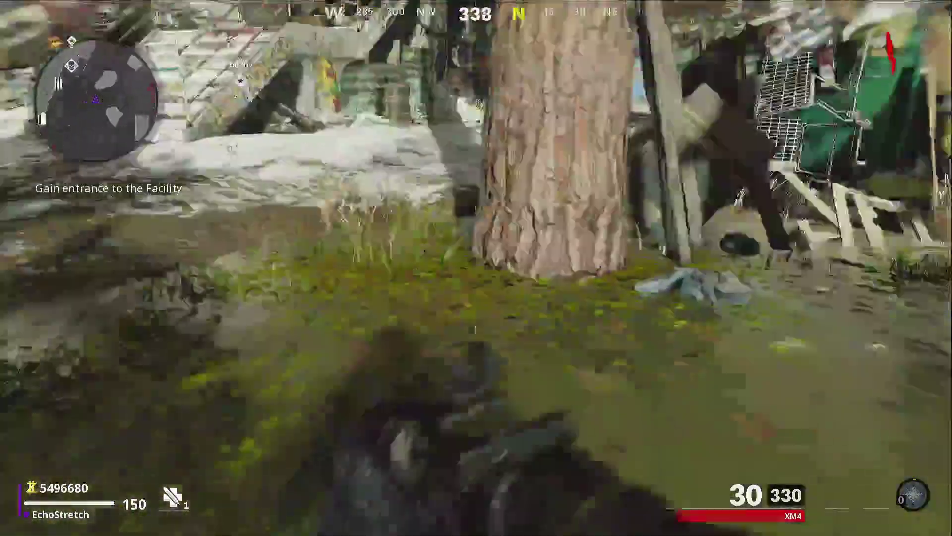